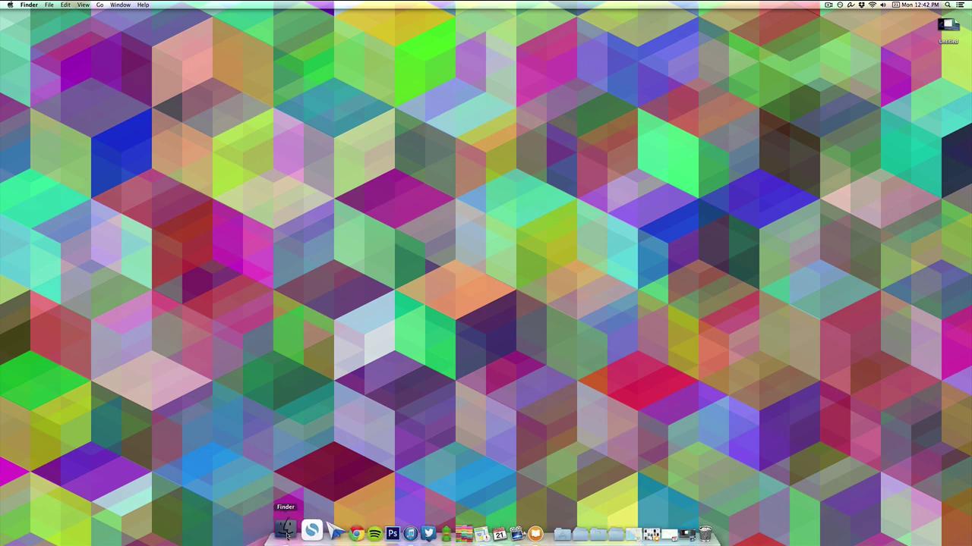
From the lifehacker view, give IMG_5514.MOV a new 'household' tag and list household-tagged files.
left_click(286, 531)
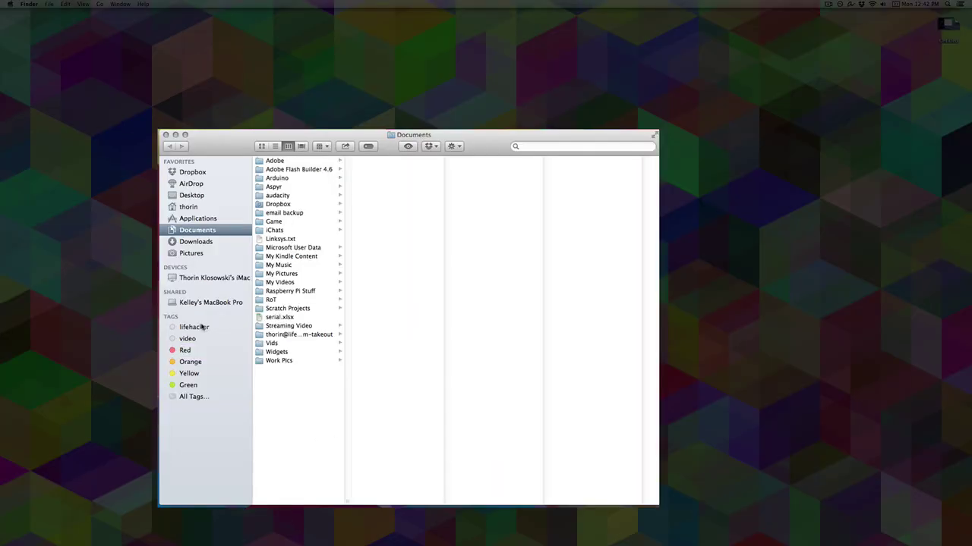
left_click(248, 327)
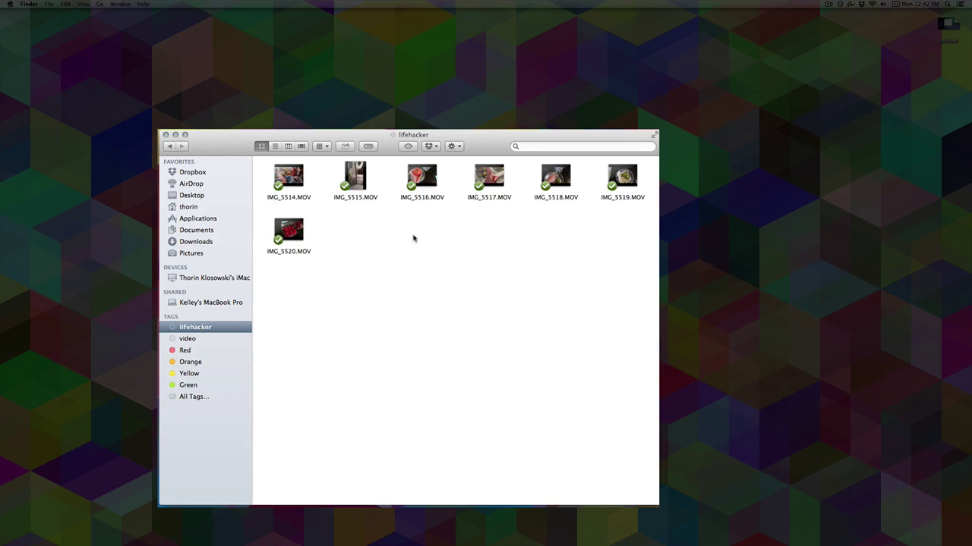
right_click(298, 176)
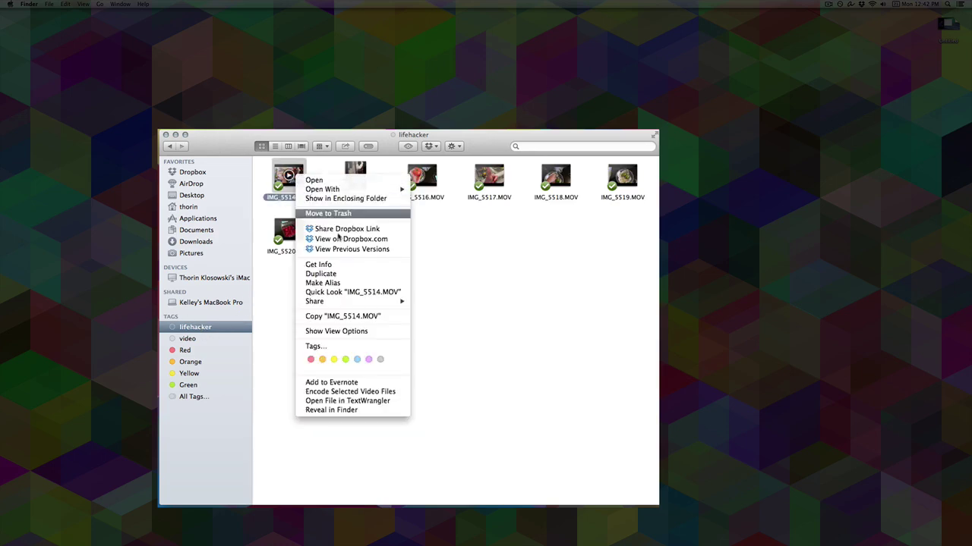
left_click(343, 348)
type("home")
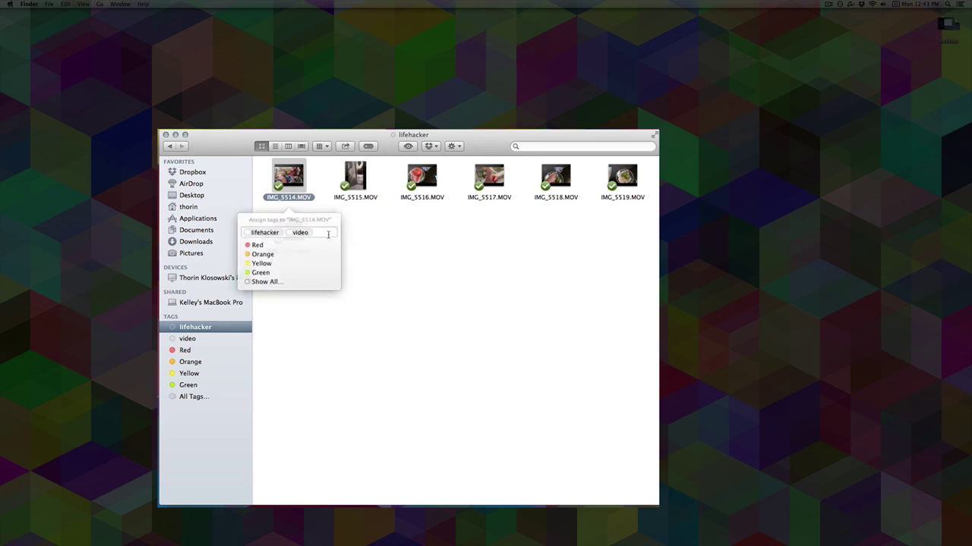
type("hold")
key("Return")
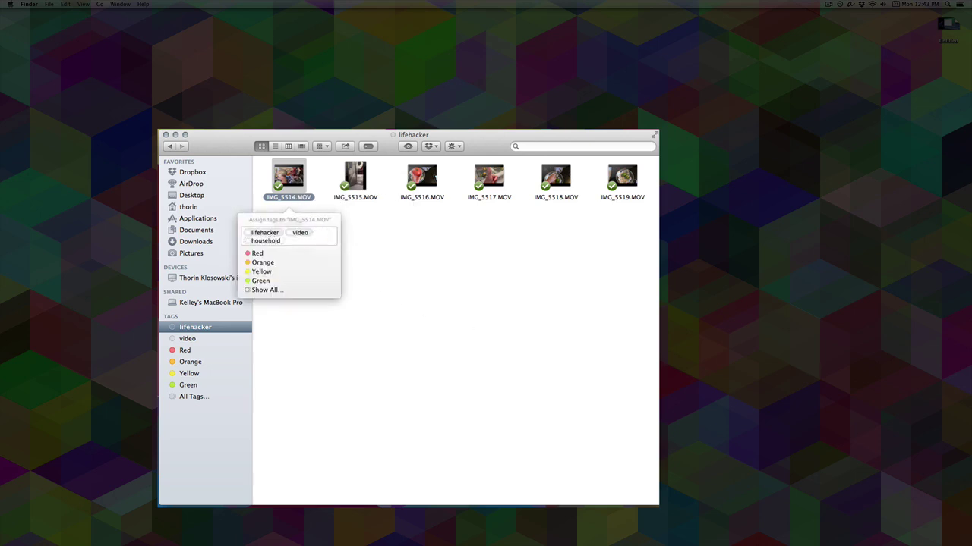
left_click(319, 350)
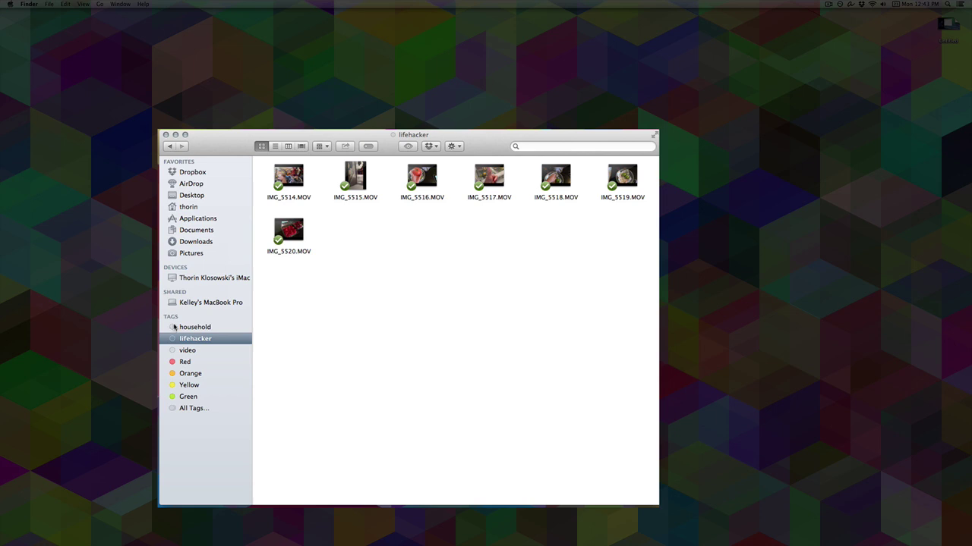
left_click(215, 328)
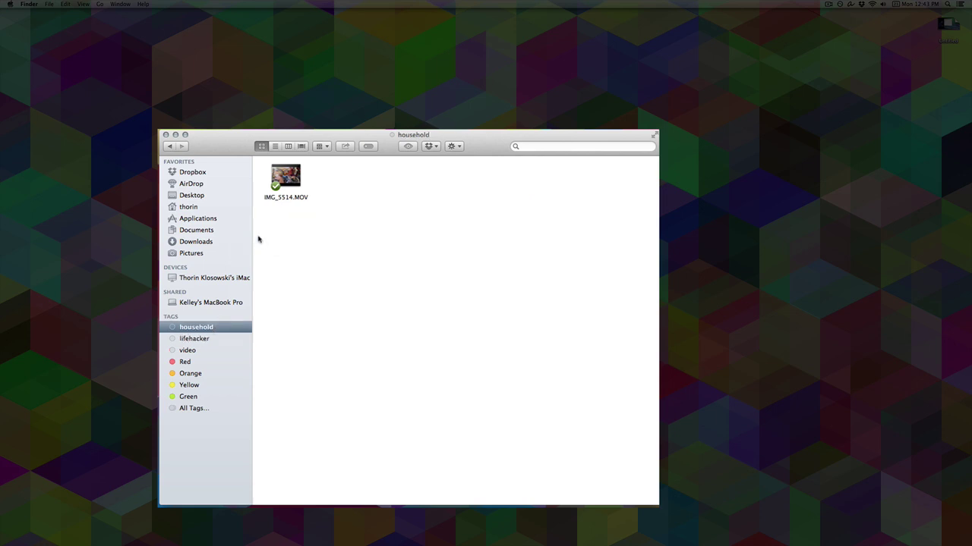
Search This Mac by the household tag, turning up IMG_5514.MOV as the only result.
right_click(208, 329)
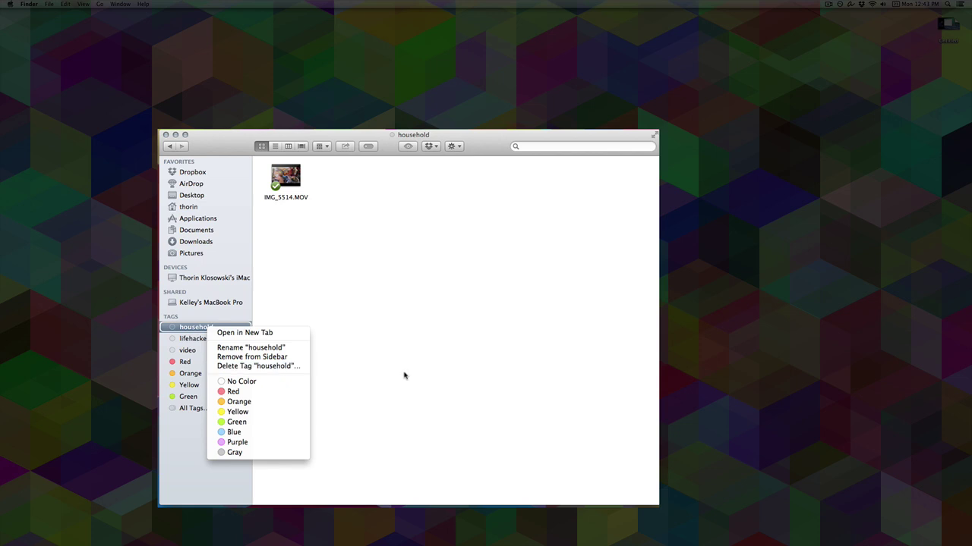
left_click(542, 150)
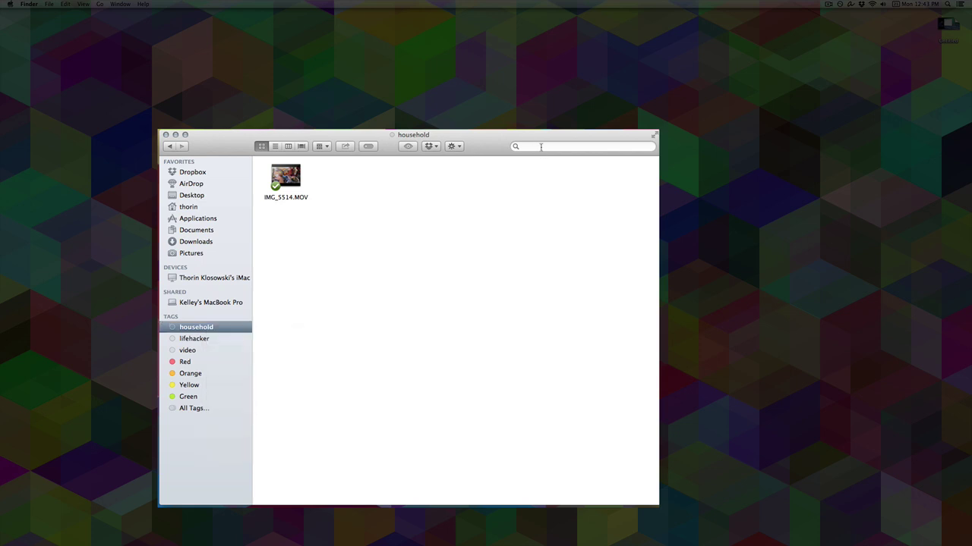
left_click(541, 148)
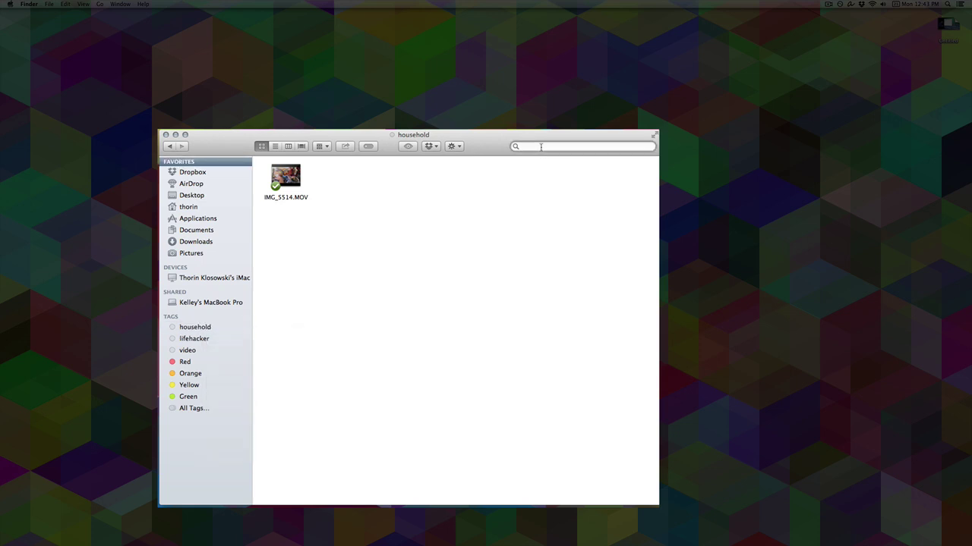
type("house")
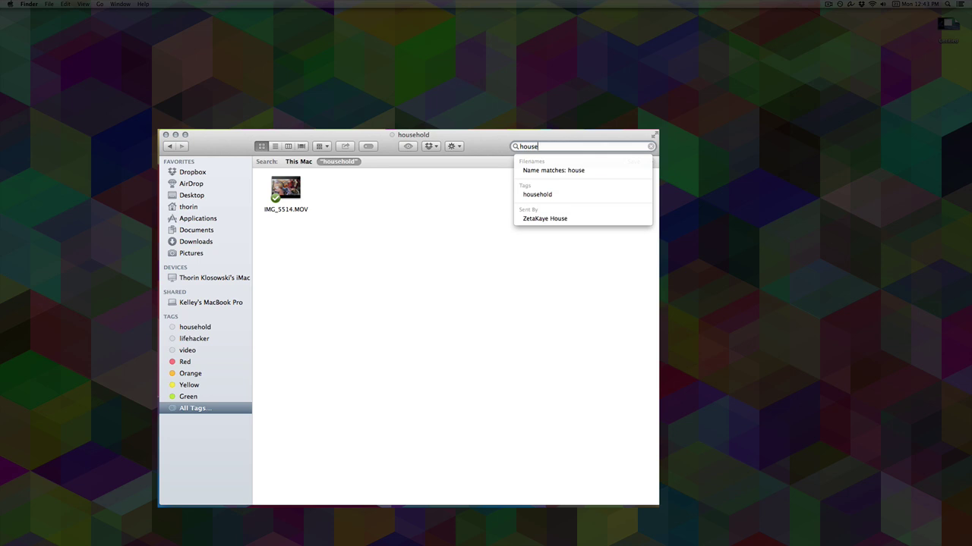
type("hold")
key("Return")
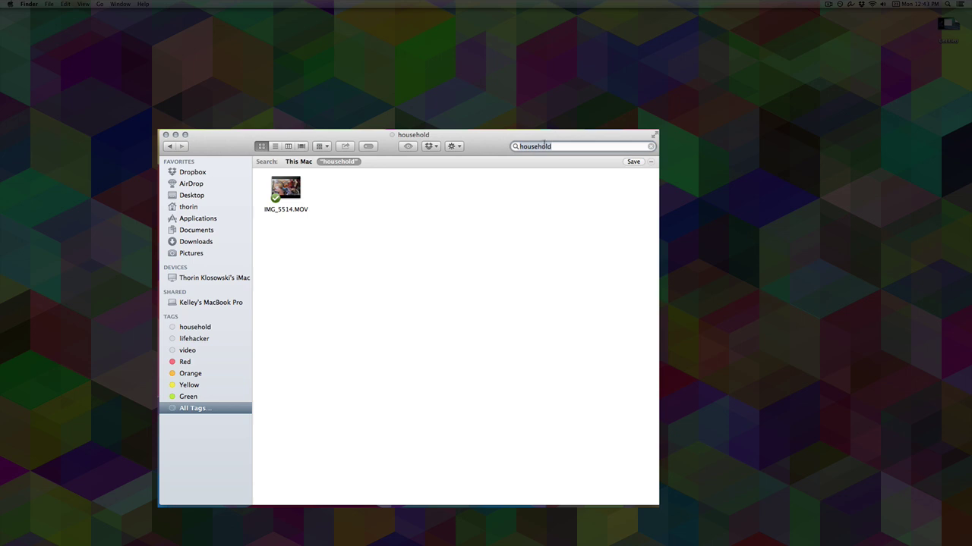
mouse_move(505, 542)
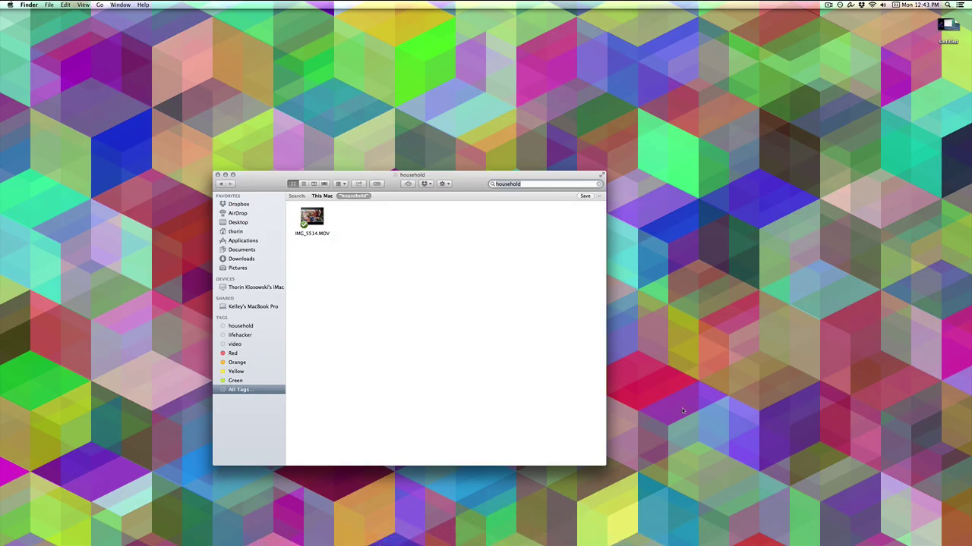
Launch TextEdit through Spotlight and create a new blank document.
key("super+space")
type("textedit")
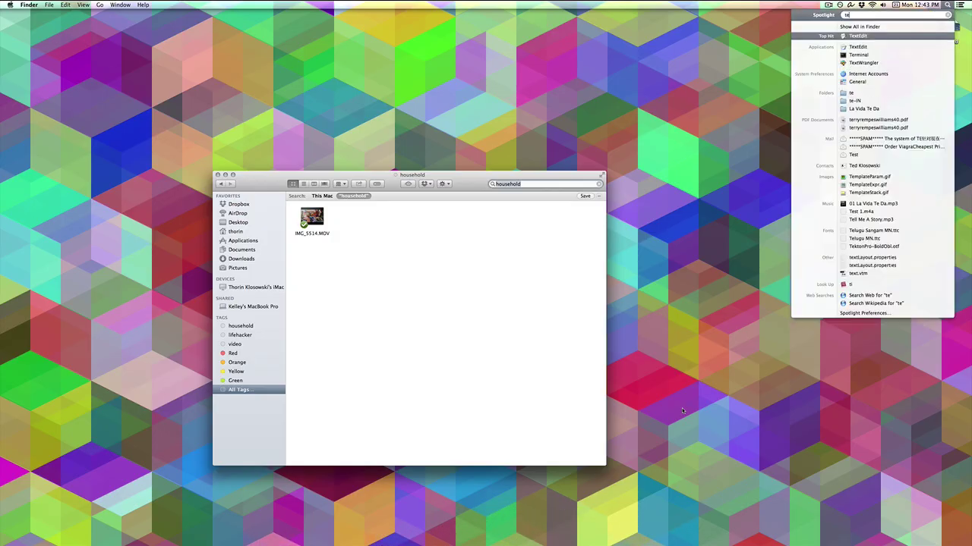
key("Return")
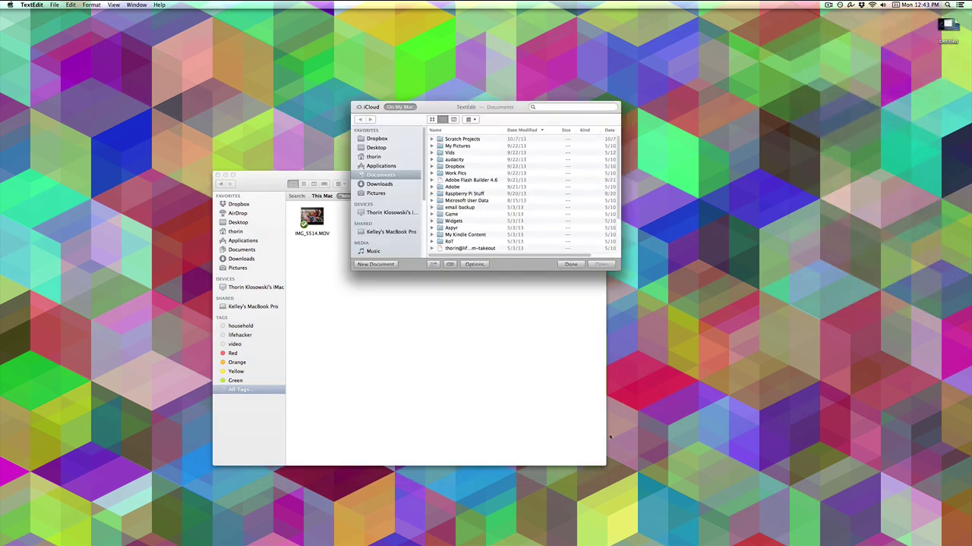
left_click(375, 265)
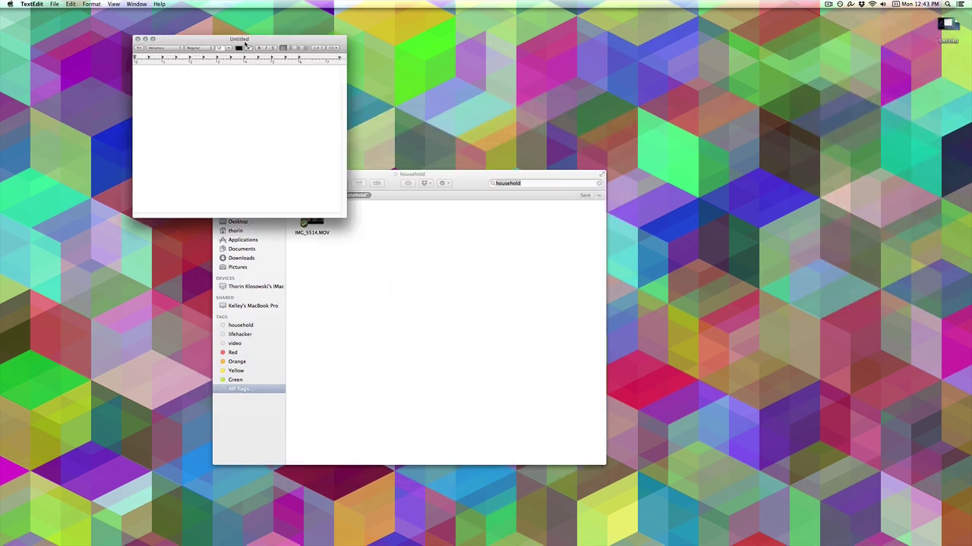
Tag the document lifehacker, close it, and clear Finder's household search.
left_click(249, 39)
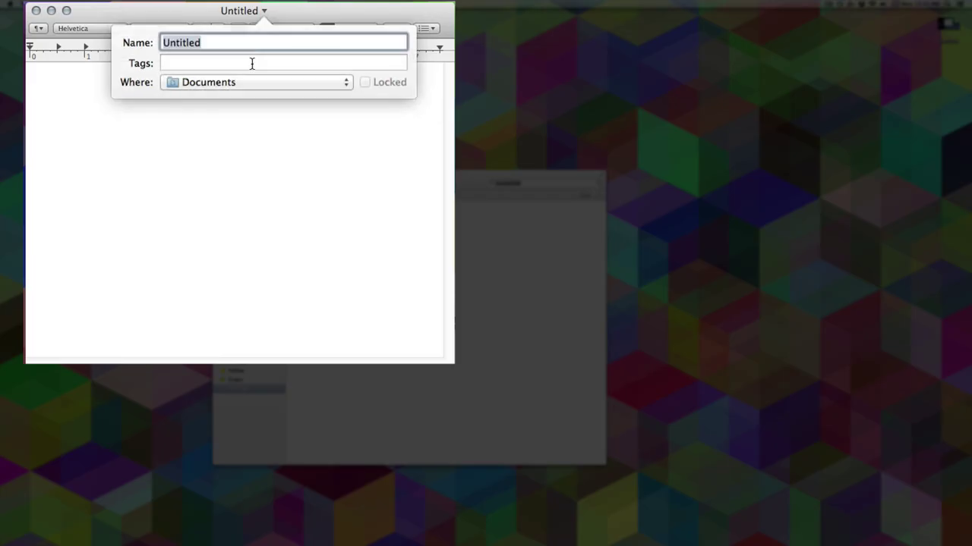
left_click(252, 63)
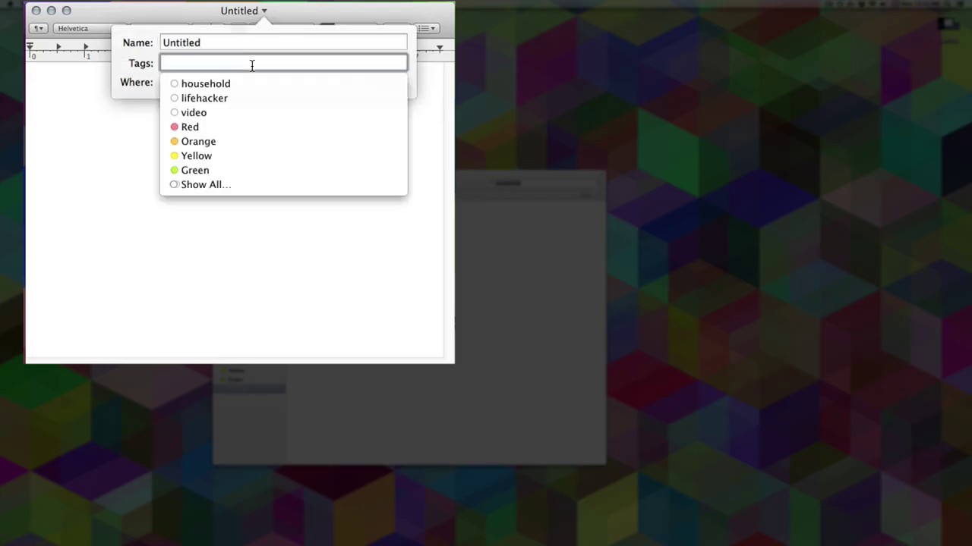
left_click(228, 98)
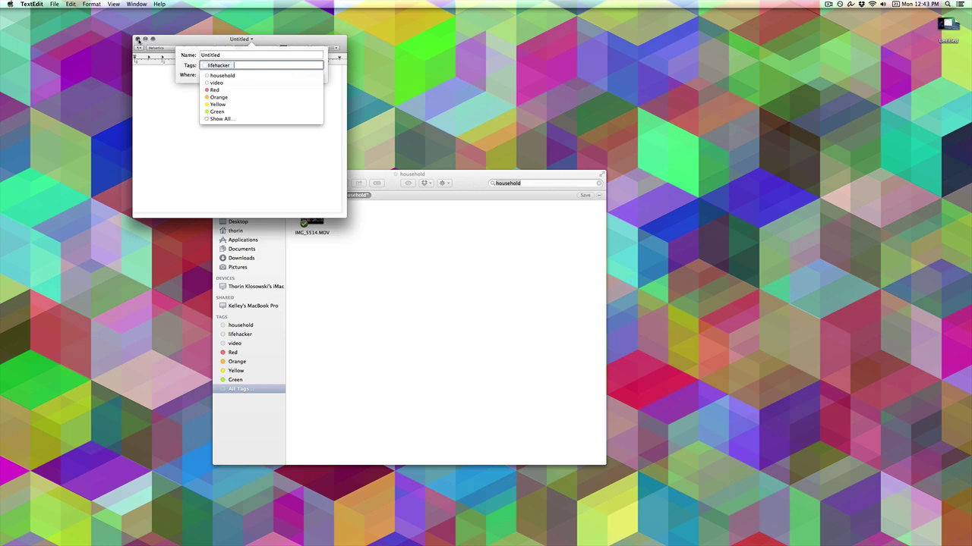
left_click(137, 40)
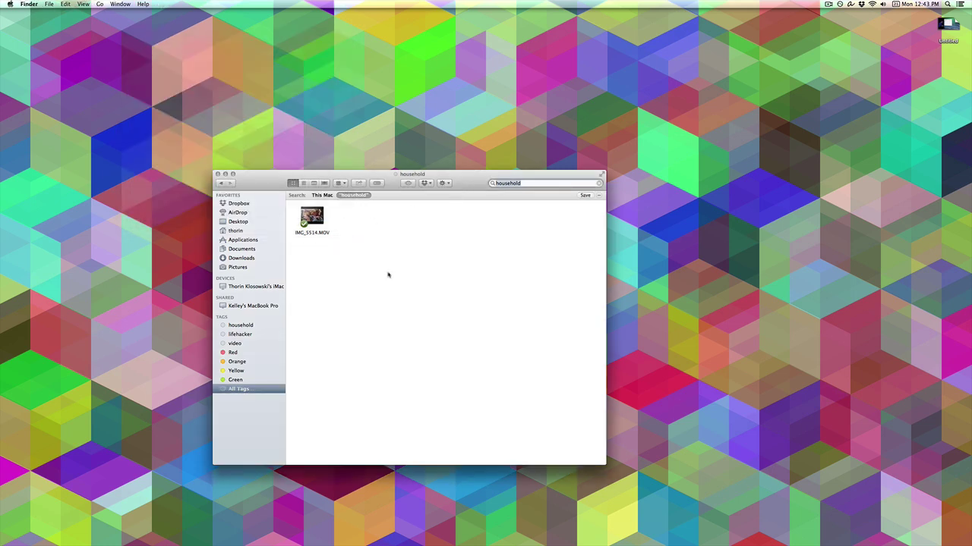
left_click(599, 184)
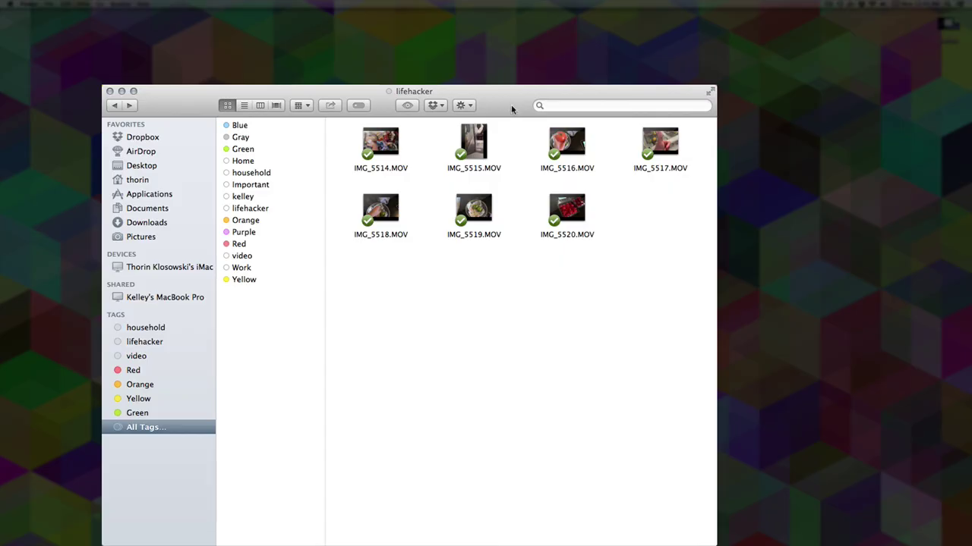
Add new Finder tabs of the Documents folder with Command-T until four tabs show.
key("super+t")
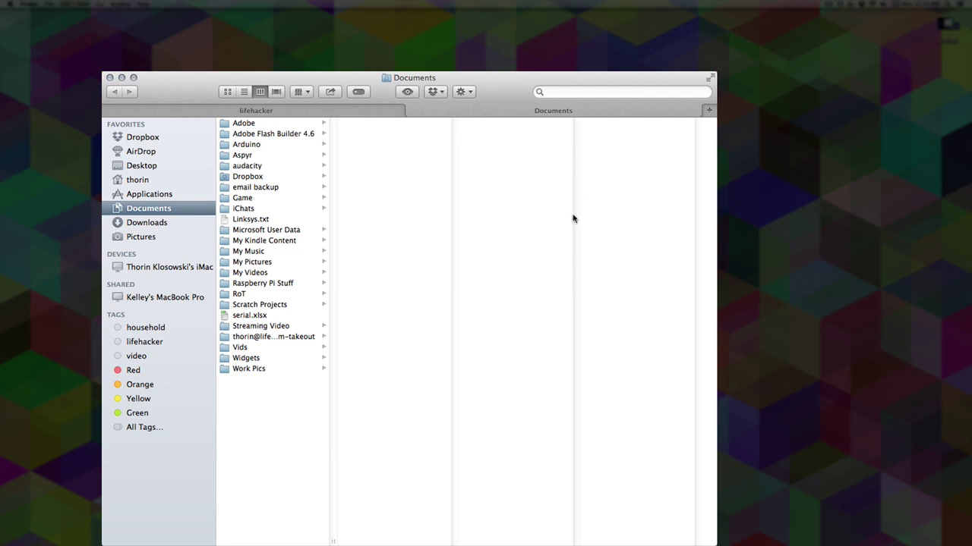
key("super+t")
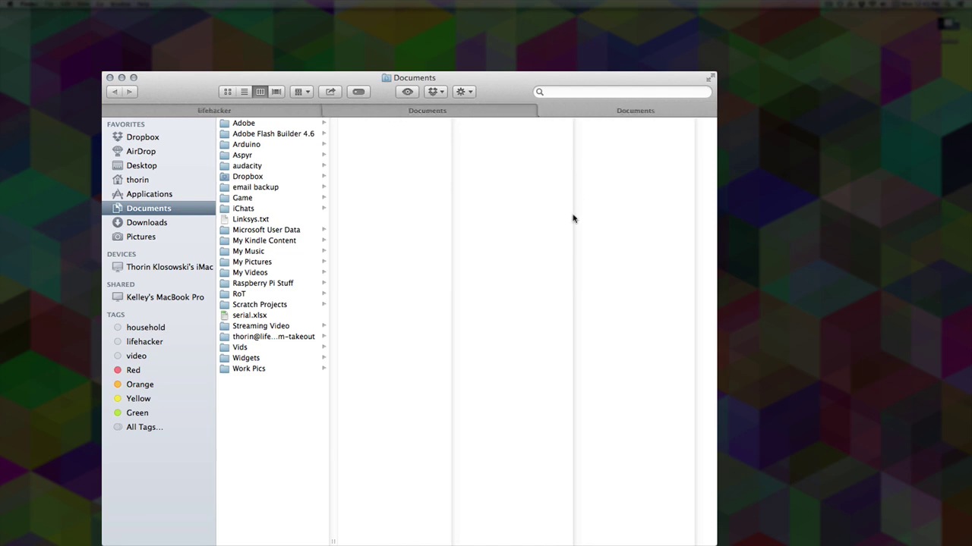
key("super+t")
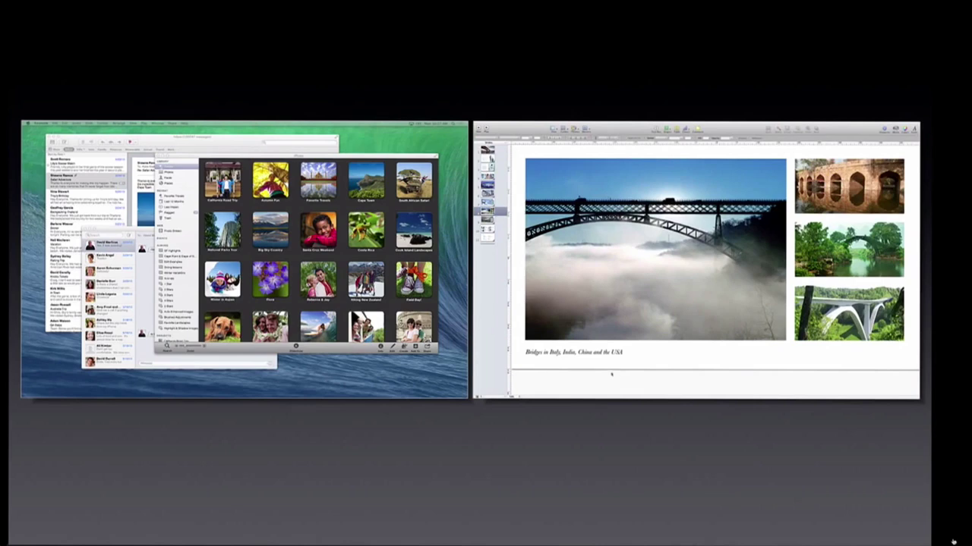
Put the iPhoto window on the left display into full screen with Control-Command-F.
left_click(191, 158)
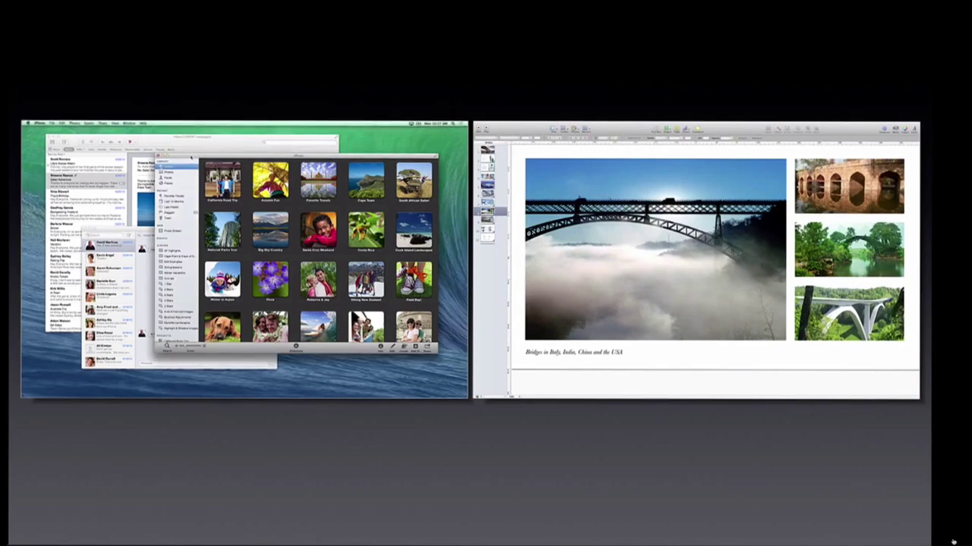
left_click(115, 123)
key("ctrl+super+f")
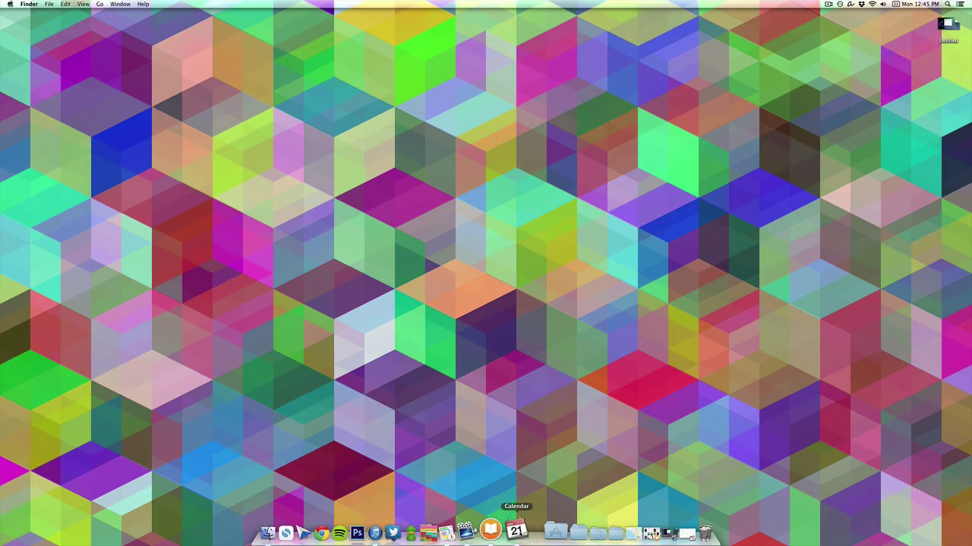
In Calendar, view and then dismiss the details of Saturday's Orientation event.
left_click(522, 530)
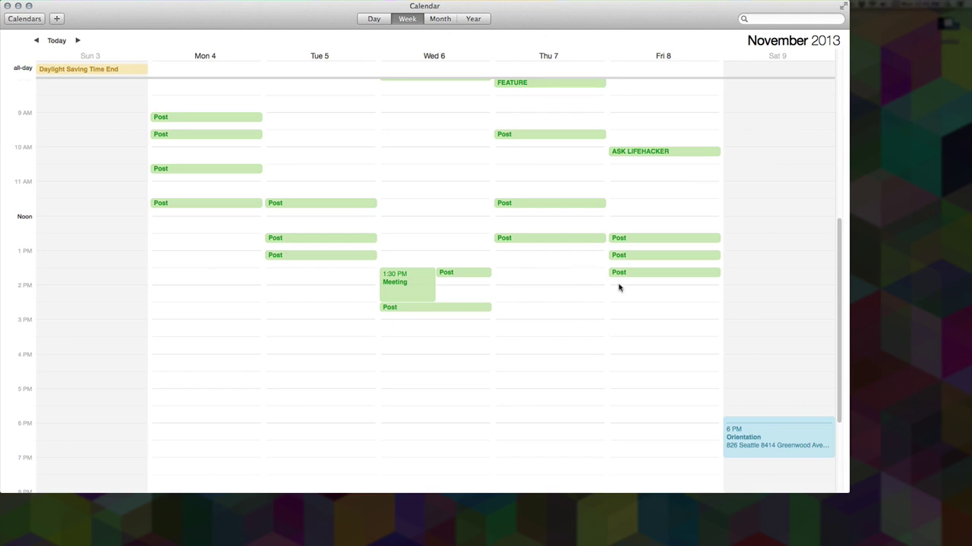
left_click(765, 435)
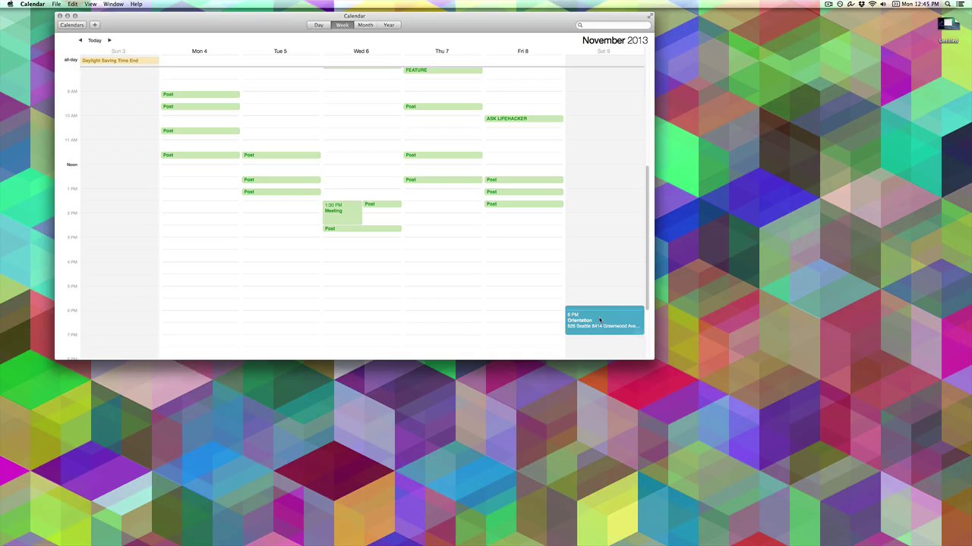
double_click(772, 436)
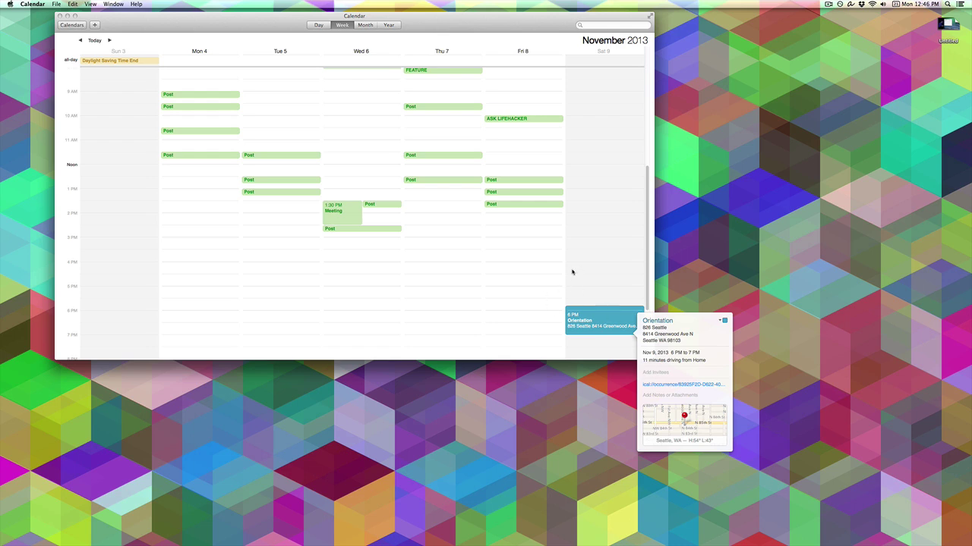
left_click(570, 274)
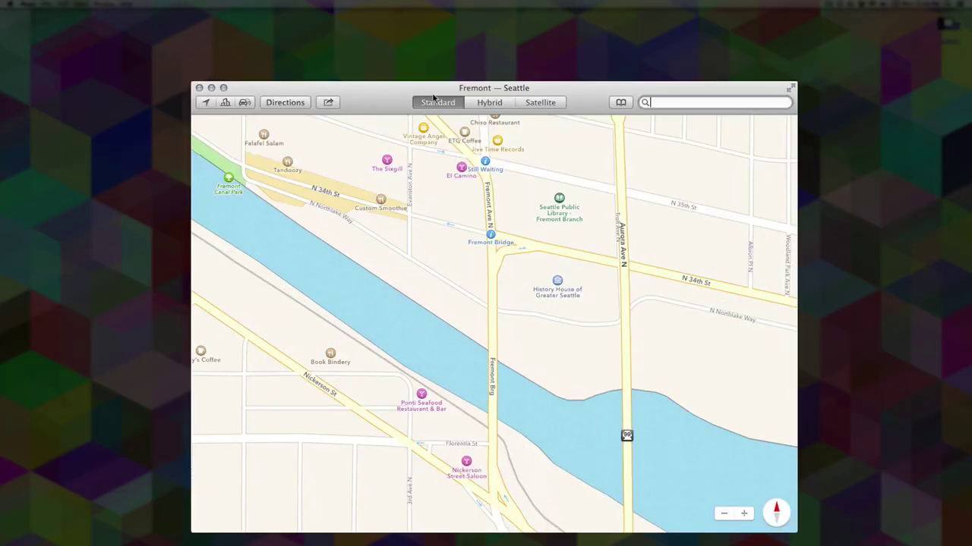
Zoom out on the map and switch to the Hybrid satellite view.
scroll(403, 227, "down", 2)
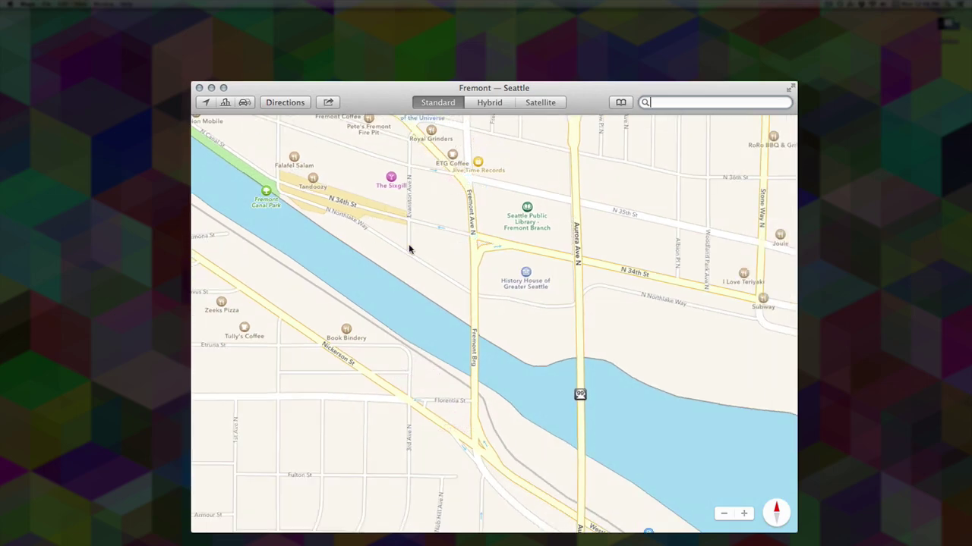
scroll(542, 261, "right", 3)
scroll(541, 261, "up", 5)
scroll(499, 410, "down", 5)
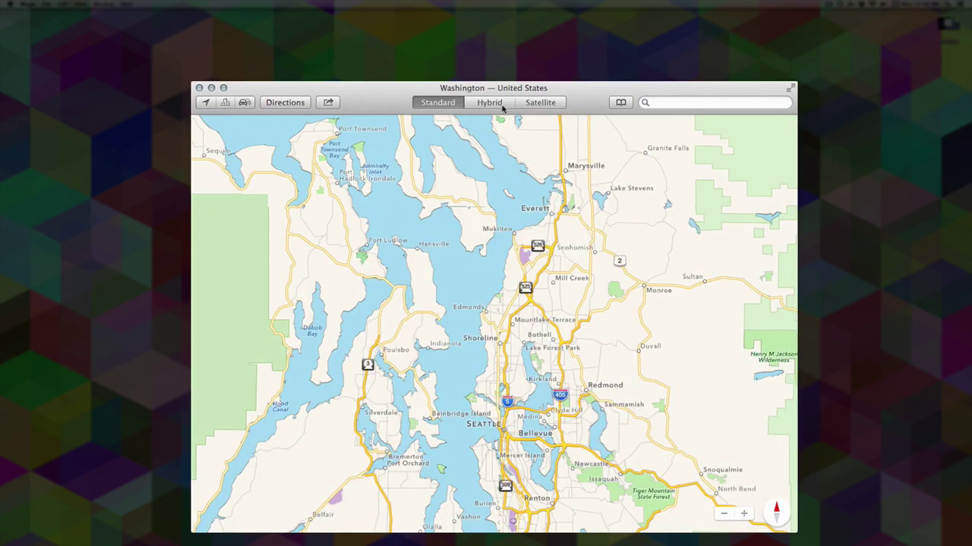
left_click(489, 102)
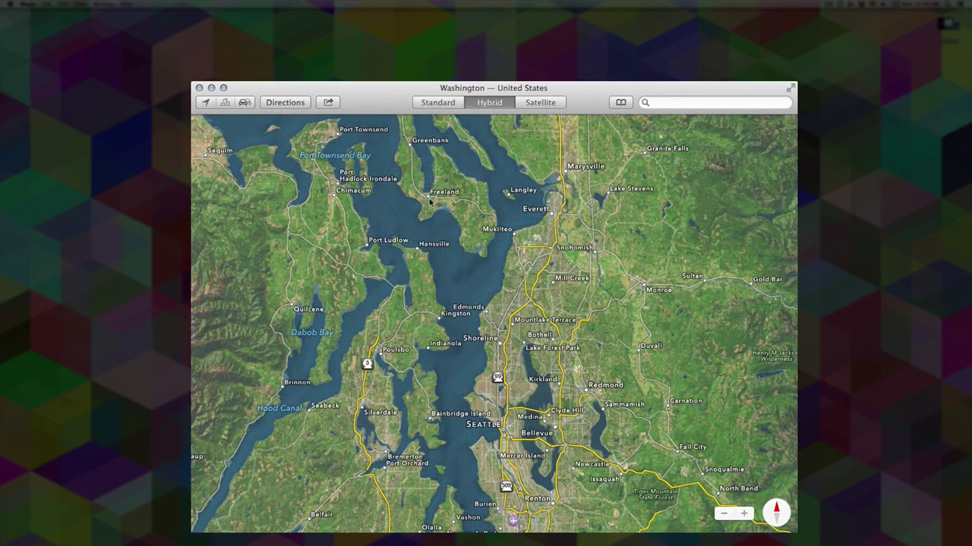
Return to the Standard map and zoom in on Lake Union in Seattle.
left_click(448, 103)
left_click(672, 102)
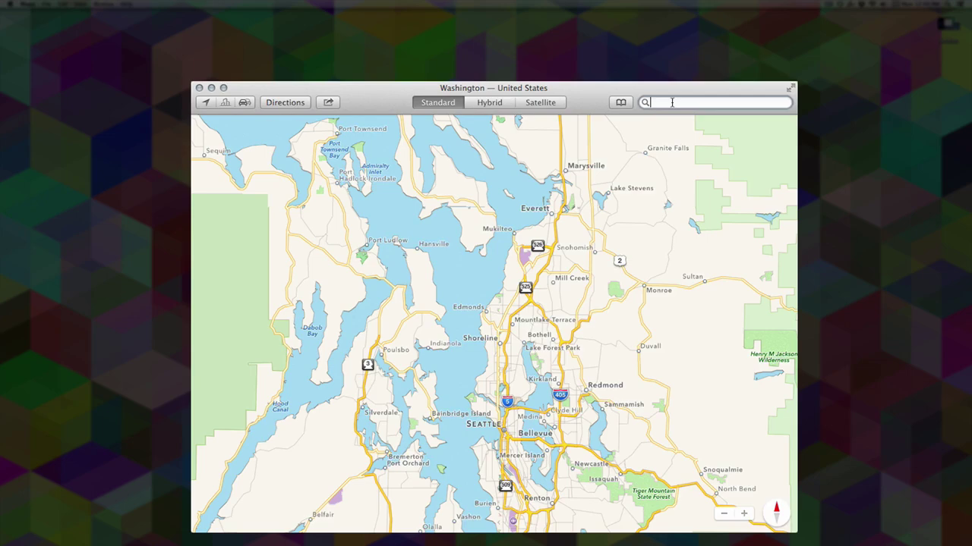
scroll(643, 347, "up", 10)
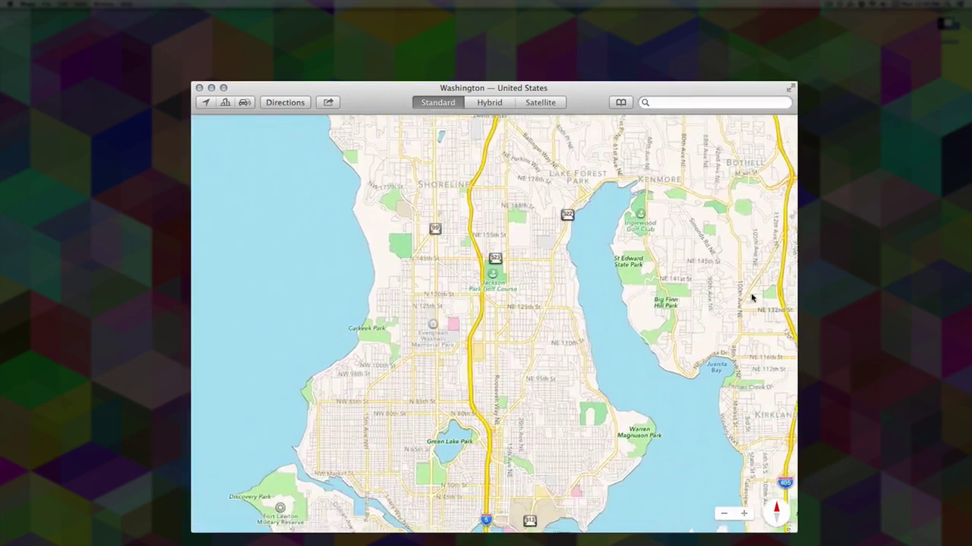
scroll(642, 441, "up", 5)
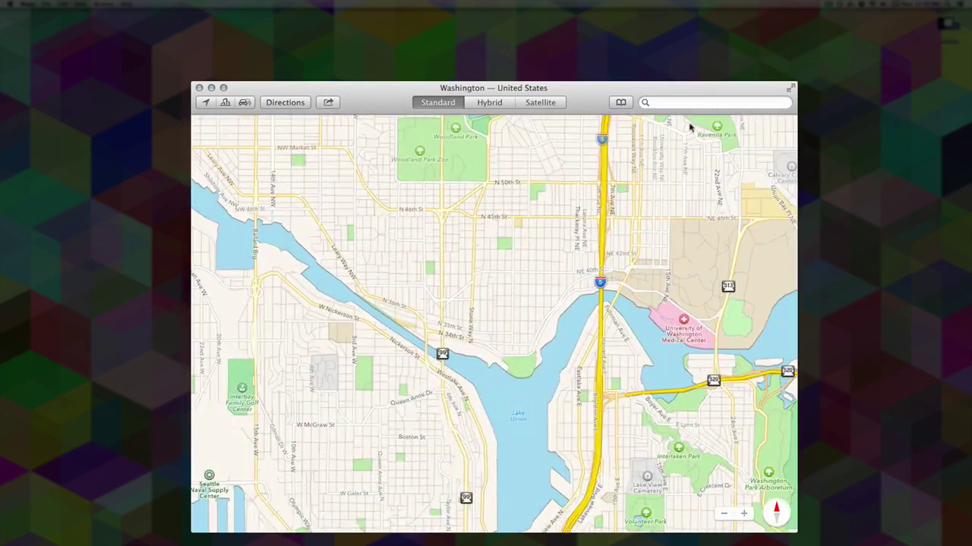
Search for cupcakes near Lake Union and send Trophy Cupcakes and Party to iPhone.
left_click(695, 104)
type("cupcakes")
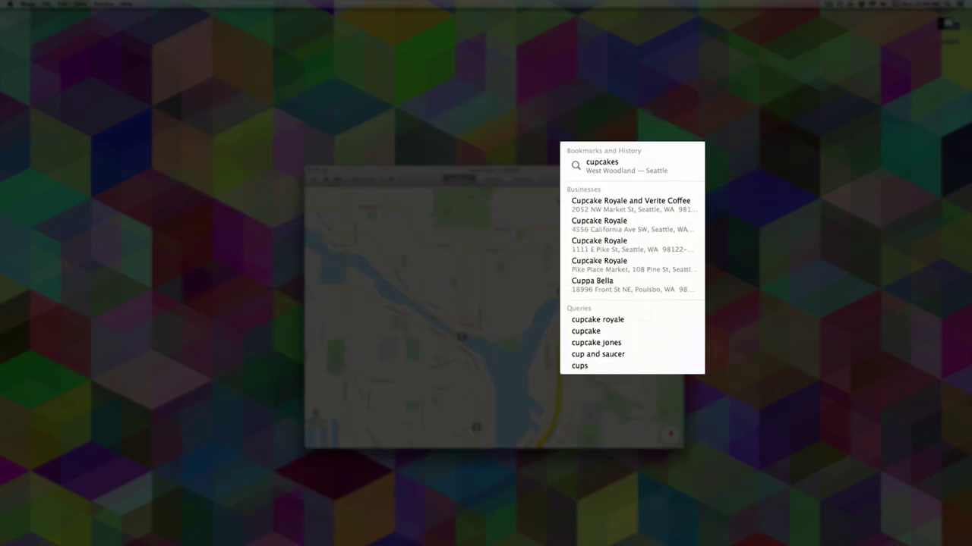
key("Return")
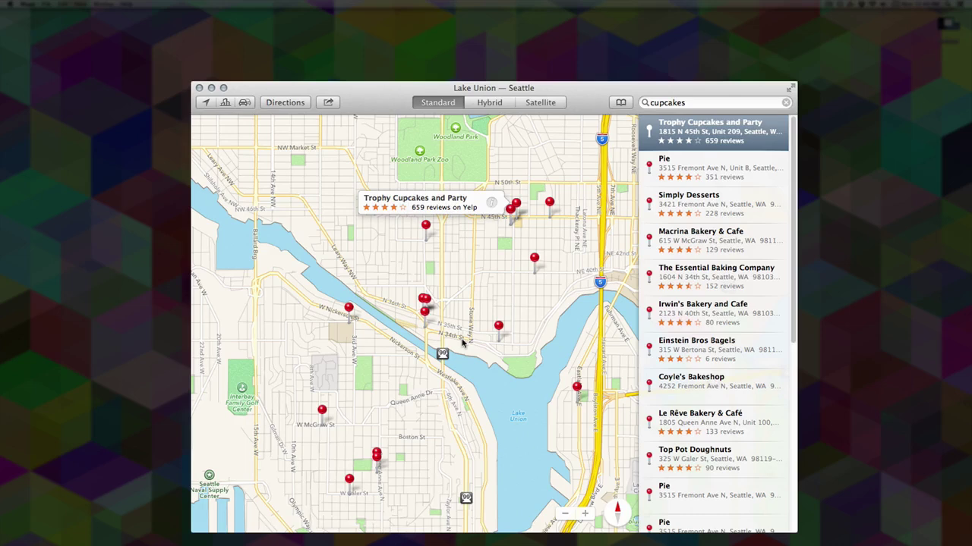
left_click(330, 103)
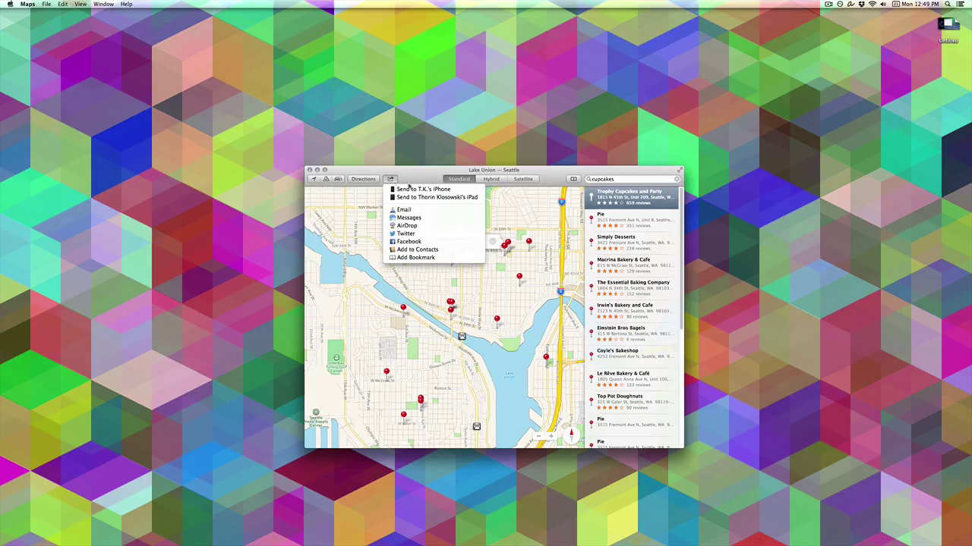
left_click(425, 188)
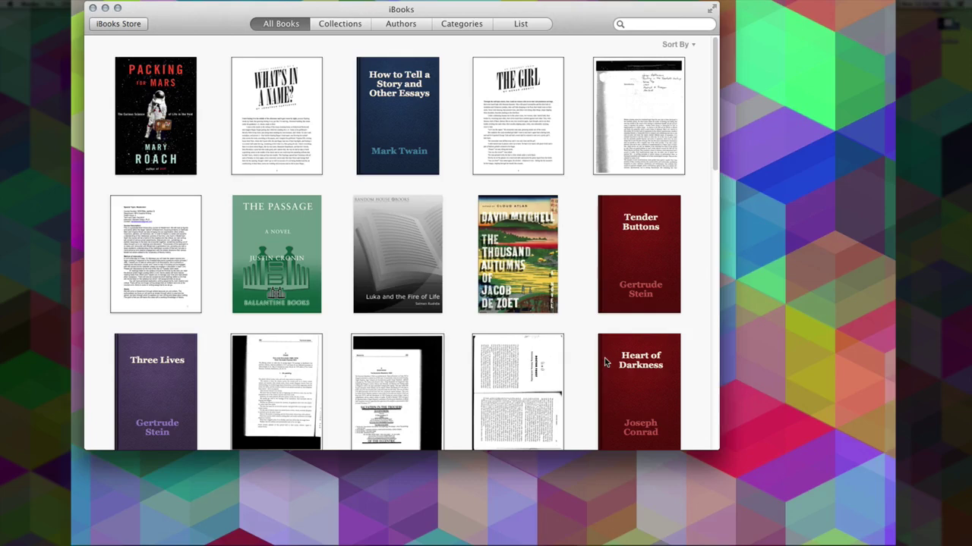
Open Packing for Mars with its Notes panel and select the fluctuating metabolism phrase.
double_click(175, 120)
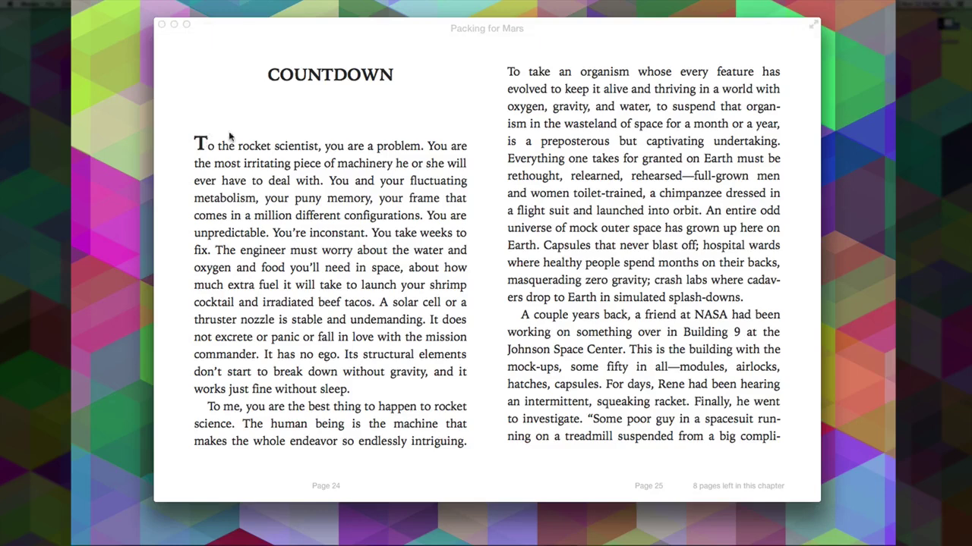
left_click(228, 31)
left_click(246, 29)
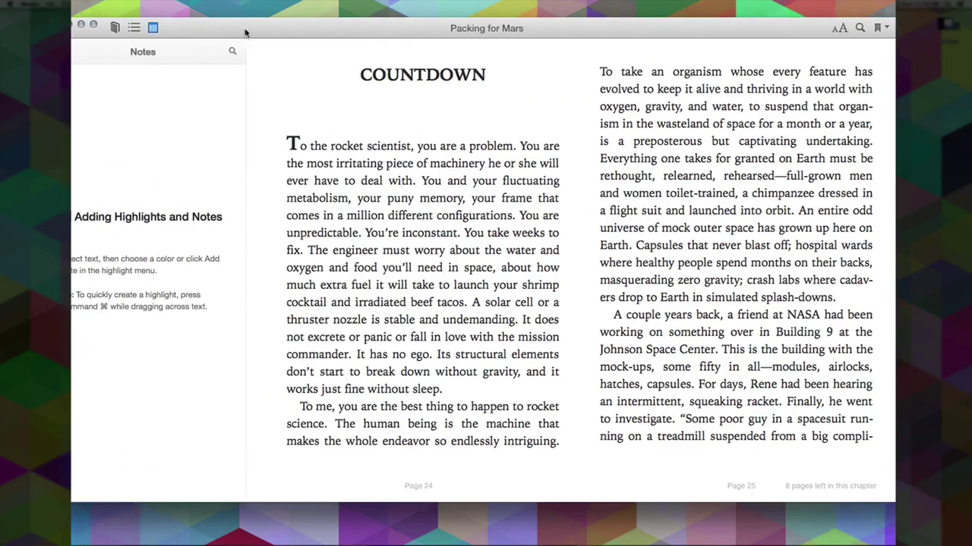
left_click_drag(430, 180, 366, 198)
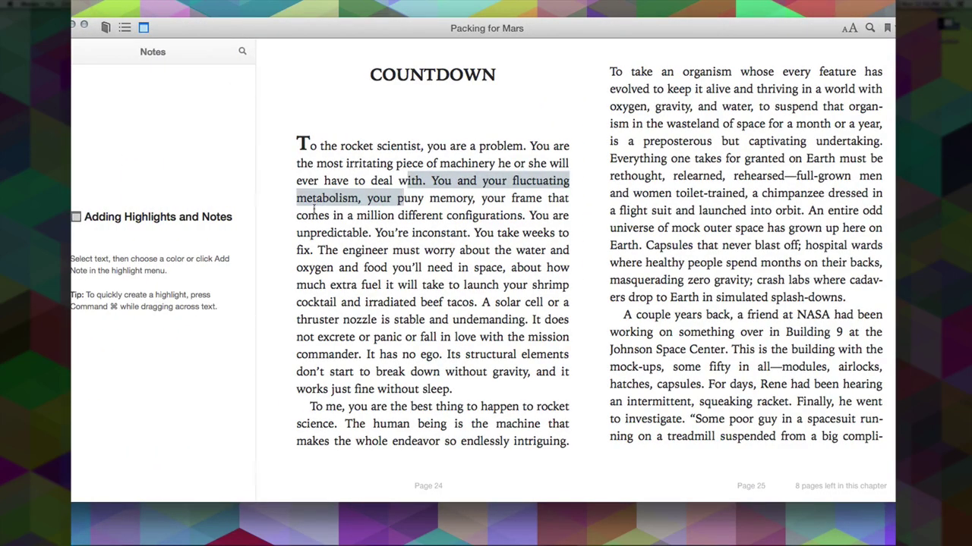